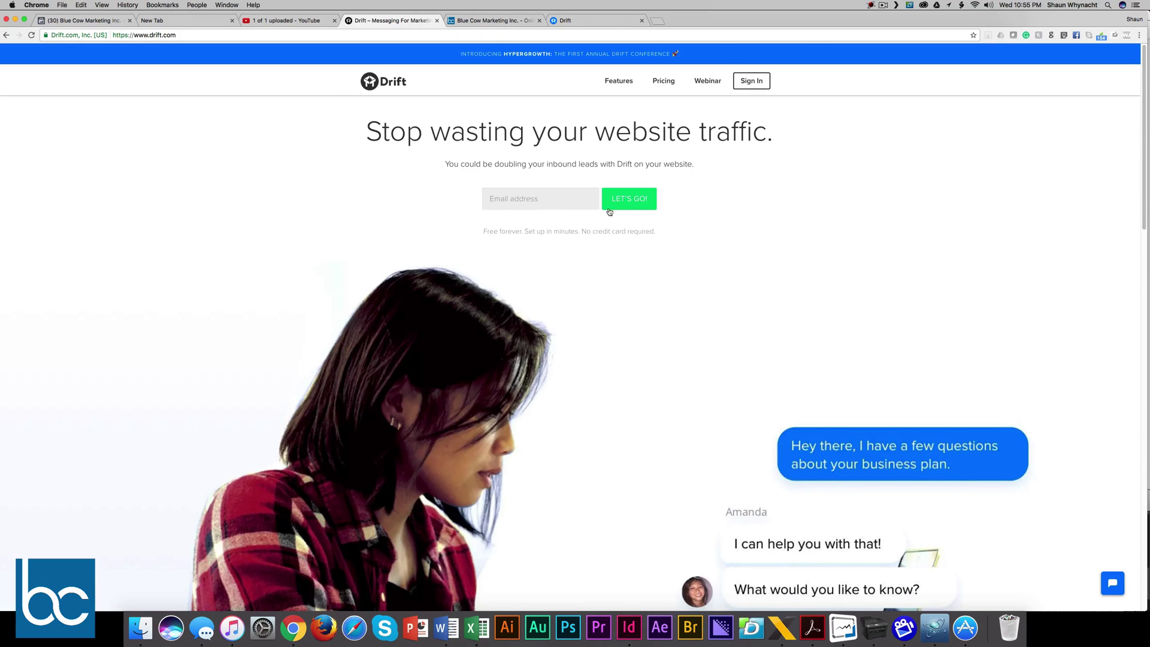
Step: Go to the drift.com Pricing page, where the $250/mo Team plan is marked Recommended
{"action": "left_click", "coordinate": [663, 82]}
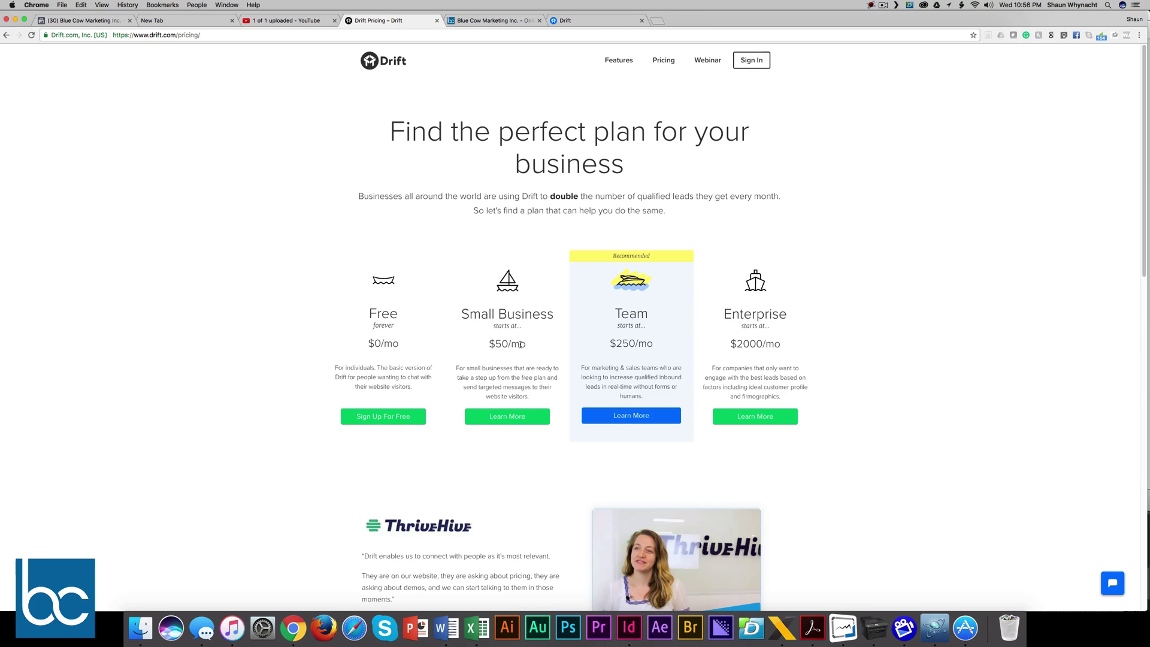
Step: Switch to the Blue Cow Marketing homepage with its Drift chat widget open
{"action": "left_click", "coordinate": [472, 21]}
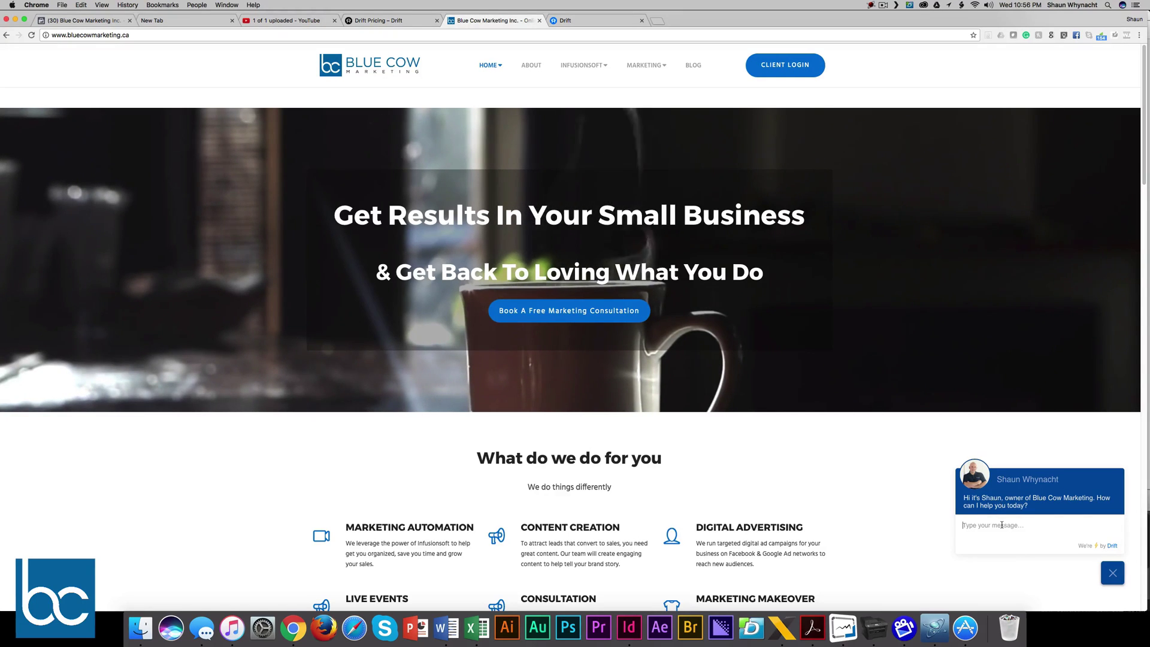
Step: Type a chat message greeting the site owner: 'I'm interested in growing my business with digital marketing, how can I do that?'
{"action": "left_click", "coordinate": [1001, 525]}
{"action": "type", "text": "Hey Shaun, I'm iunte"}
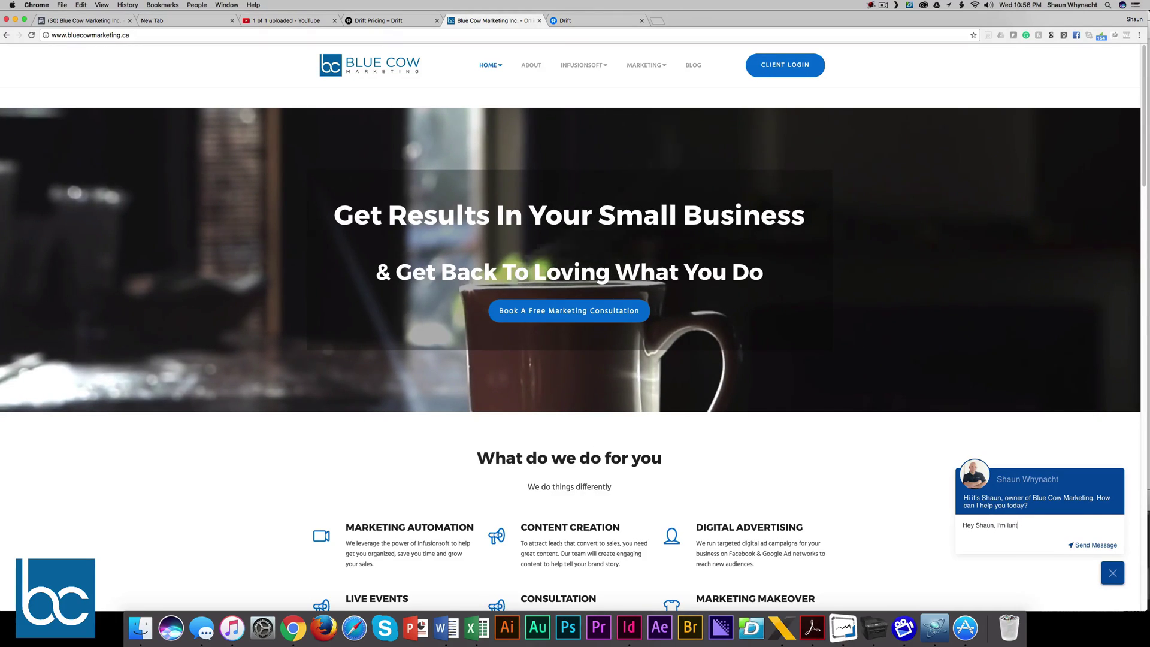
{"action": "key", "text": "BackSpace"}
{"action": "key", "text": "BackSpace"}
{"action": "key", "text": "BackSpace"}
{"action": "type", "text": "ntereste"}
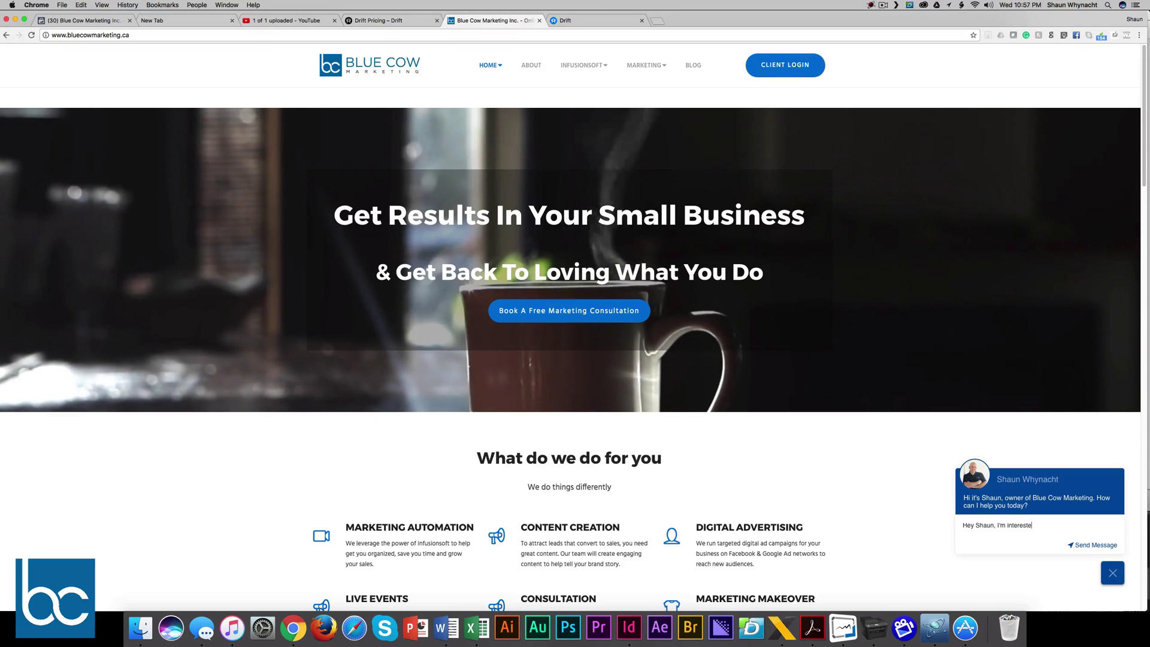
{"action": "type", "text": "d in growing my bu"}
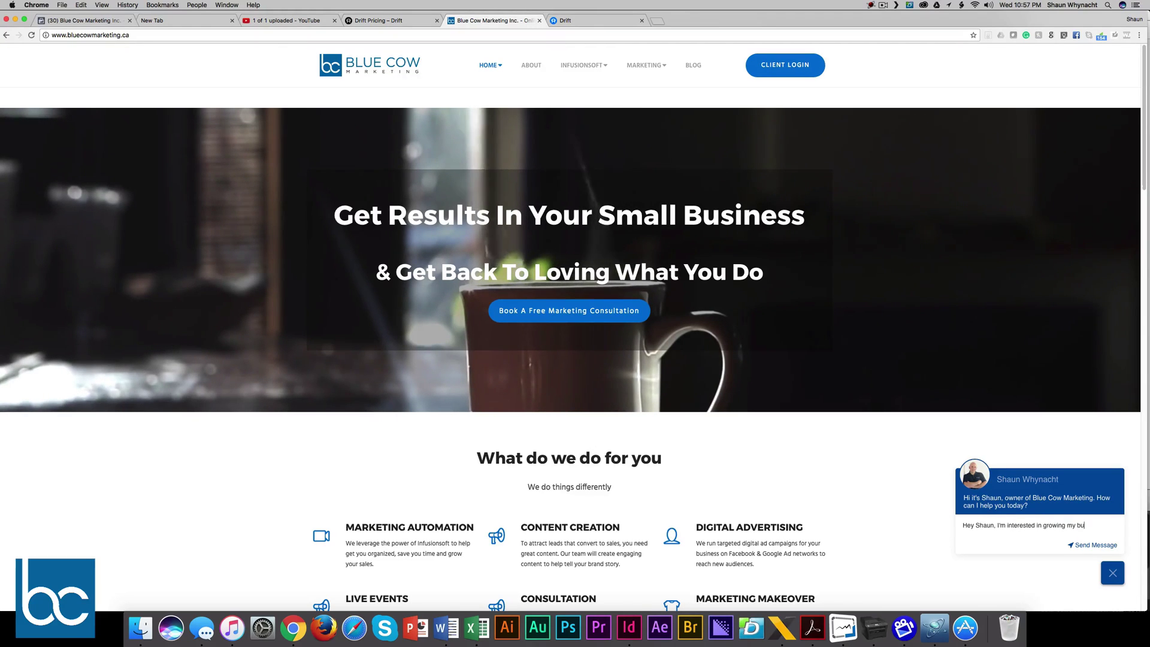
{"action": "type", "text": "siness with di"}
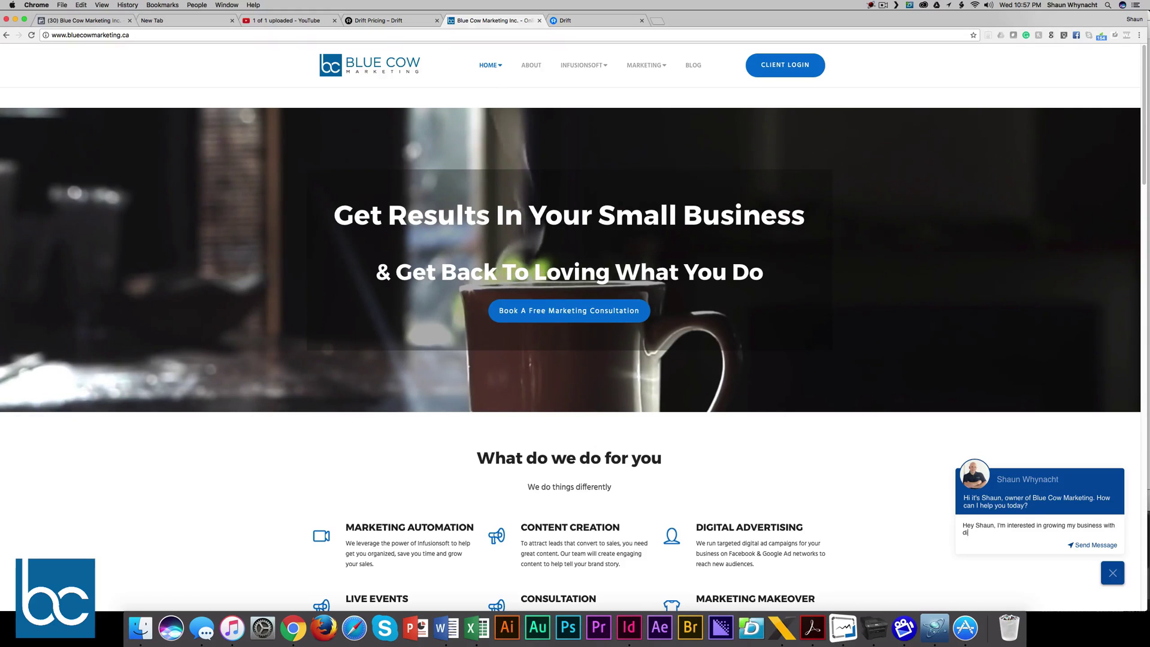
{"action": "type", "text": "gital marketing, how can "}
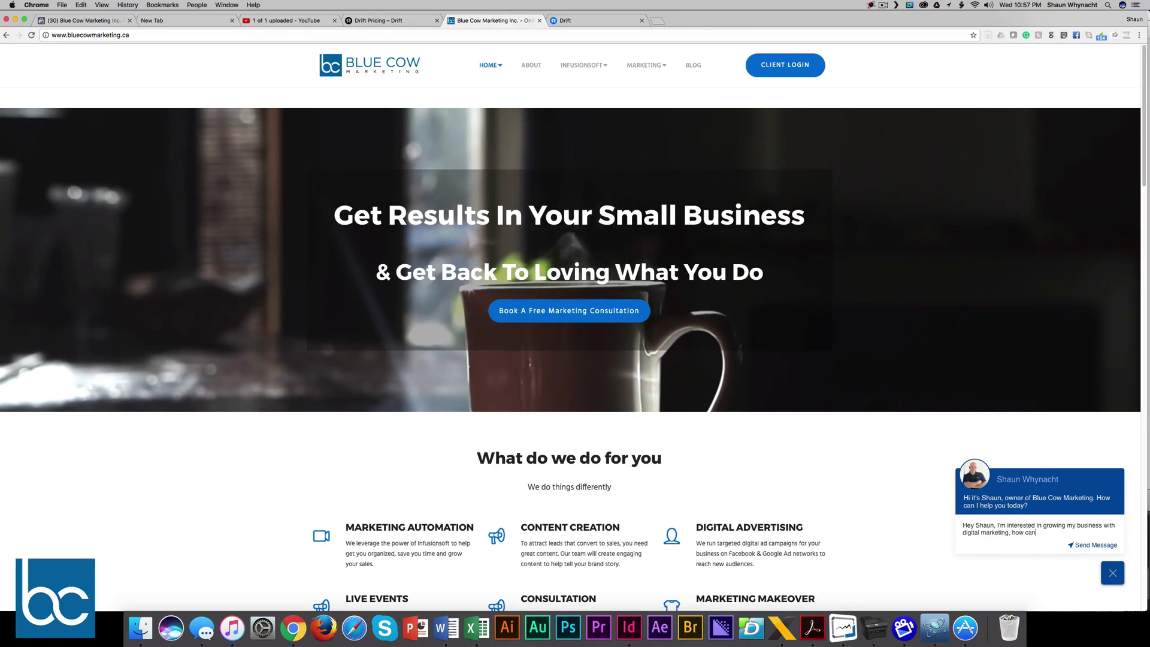
{"action": "type", "text": "I do that"}
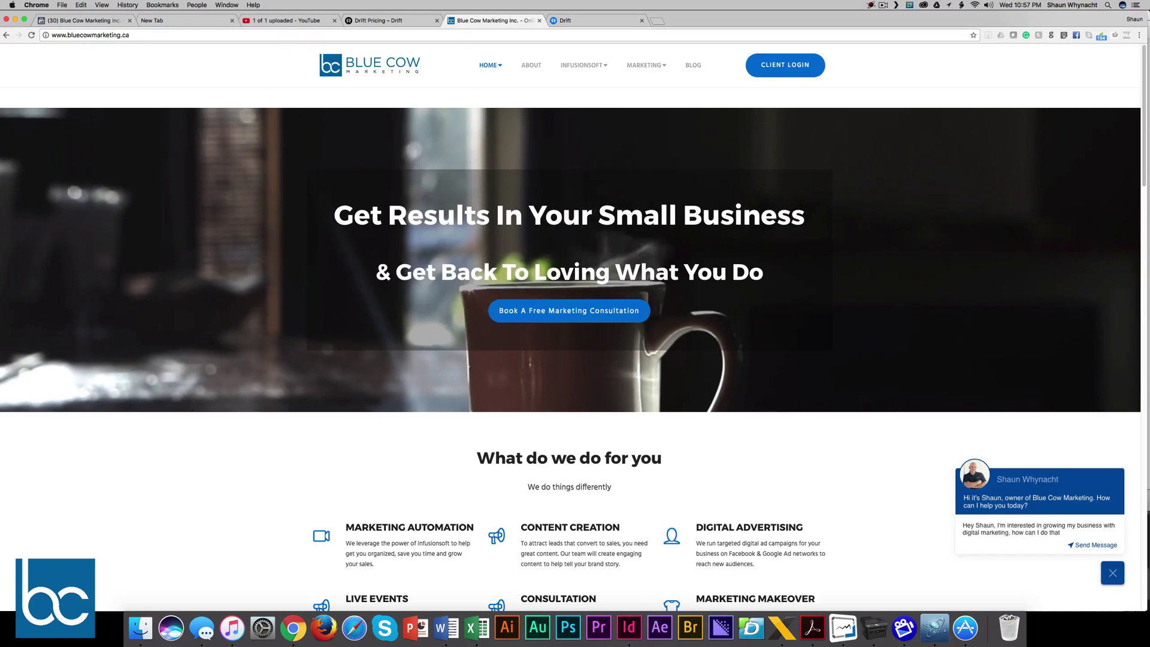
{"action": "type", "text": "?"}
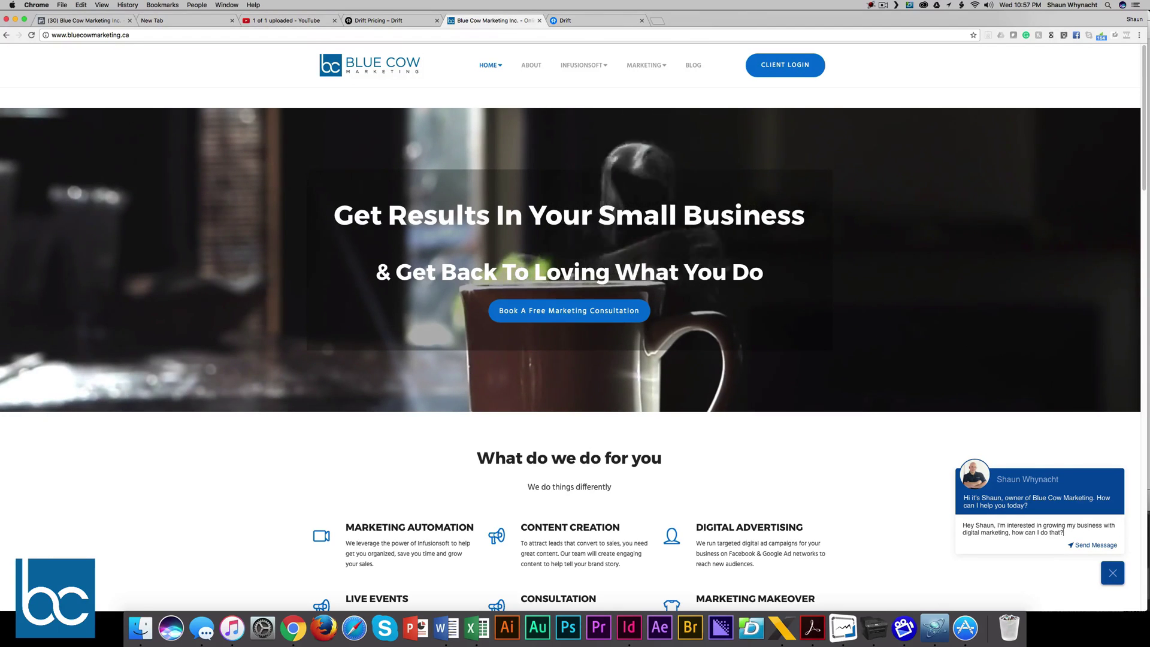
Step: Send the chat question and dismiss the Facebook and YouTube notifications
{"action": "left_click", "coordinate": [1085, 544]}
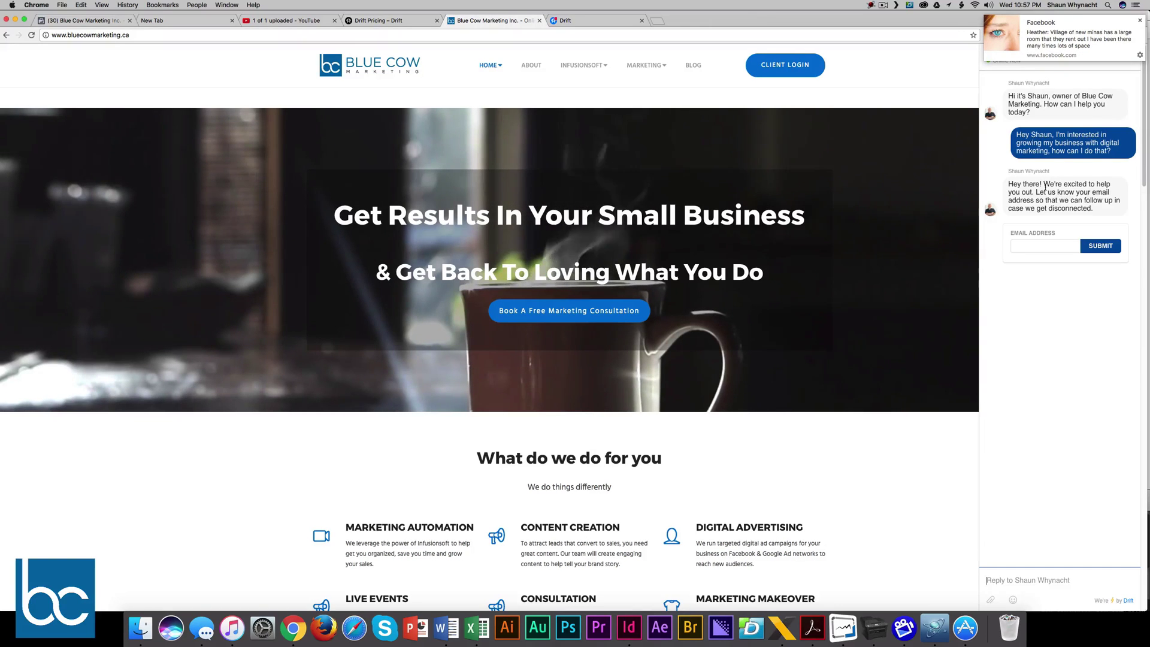
{"action": "left_click", "coordinate": [1140, 21]}
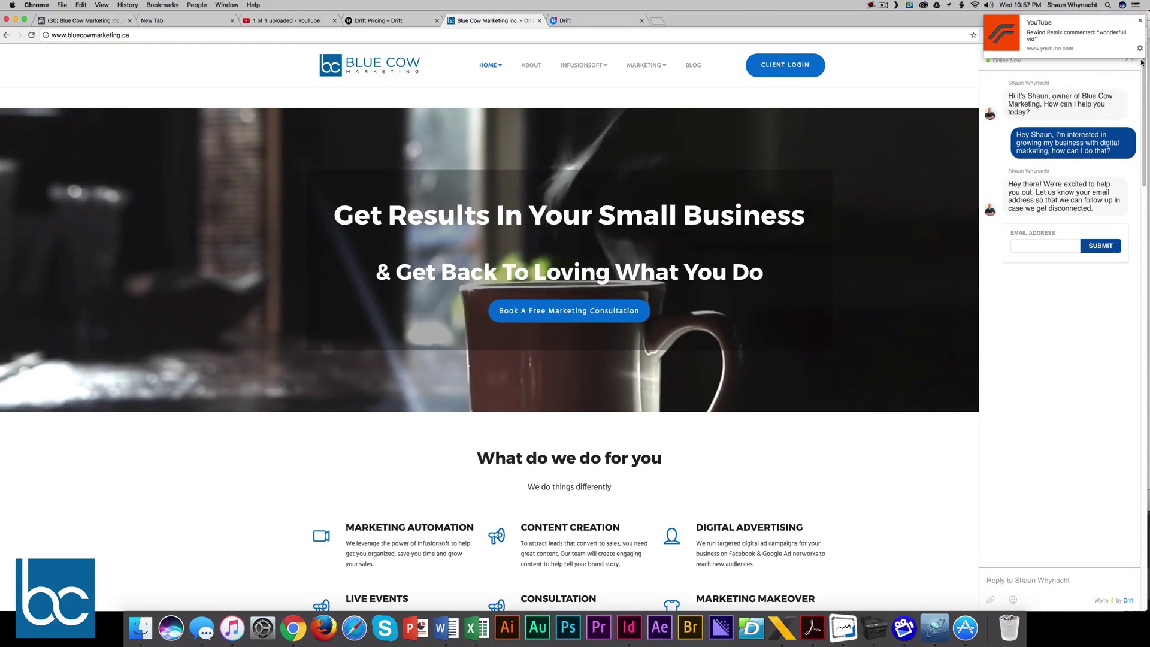
{"action": "left_click", "coordinate": [1139, 21]}
Step: Submit the visitor's saved email address in the chat's Email Address field
{"action": "left_click", "coordinate": [1032, 246]}
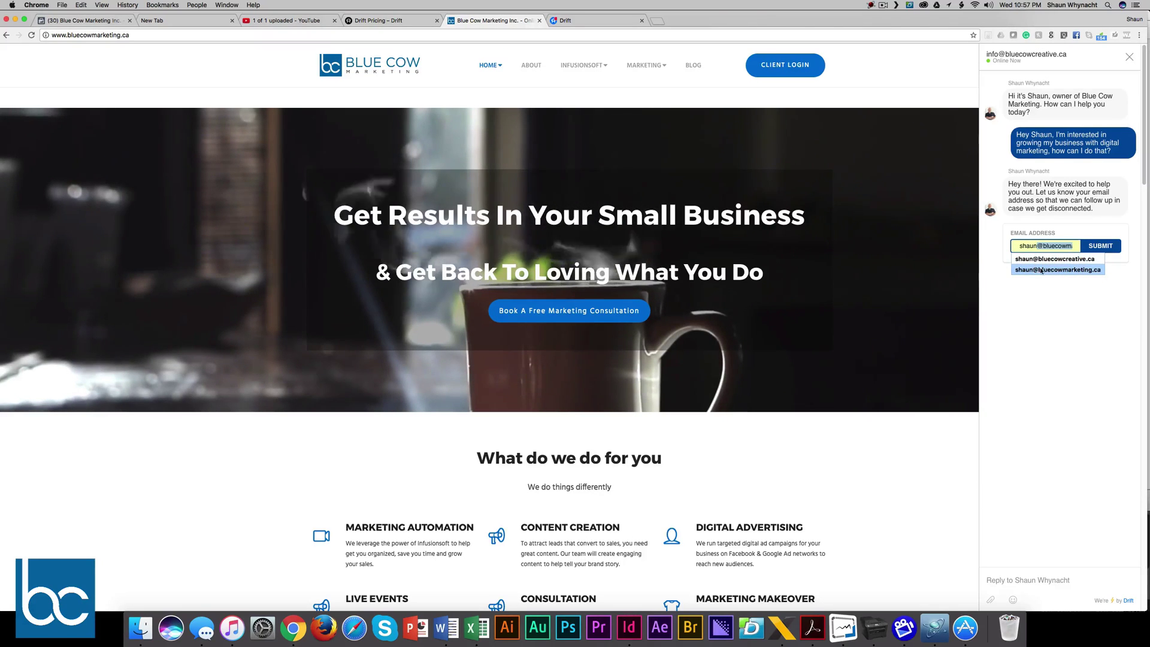
{"action": "left_click", "coordinate": [1044, 270]}
{"action": "left_click", "coordinate": [1099, 246]}
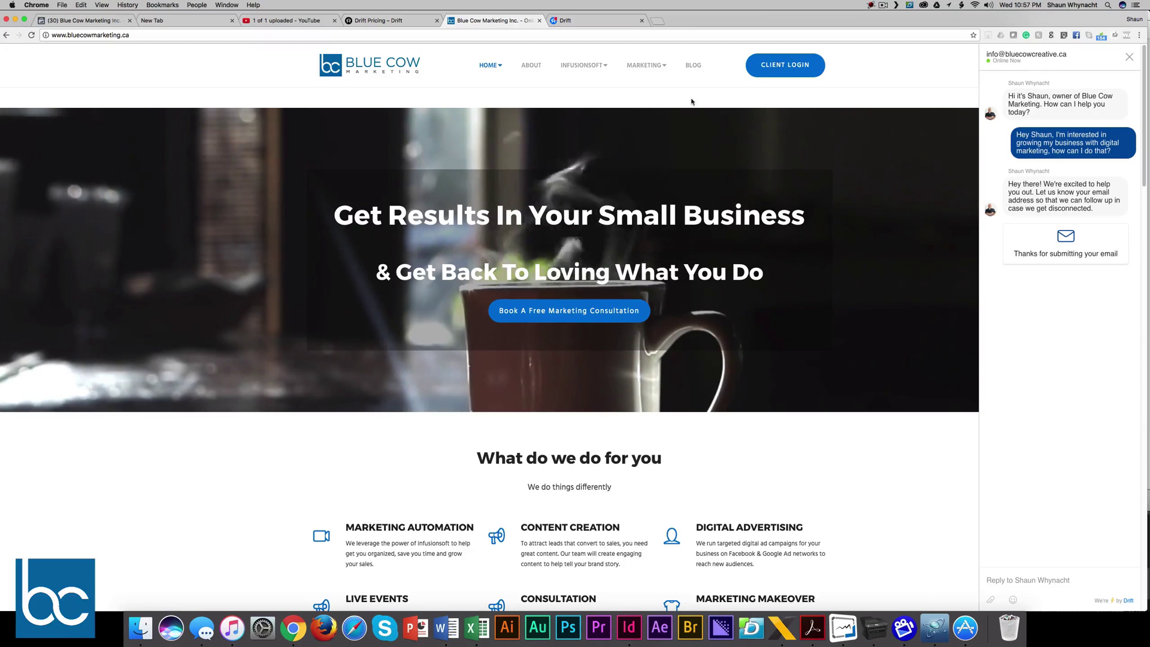
Step: Reply from the Drift inbox with 'Sure tell me more about your business?' and check it in the Blue Cow chat
{"action": "left_click", "coordinate": [594, 24]}
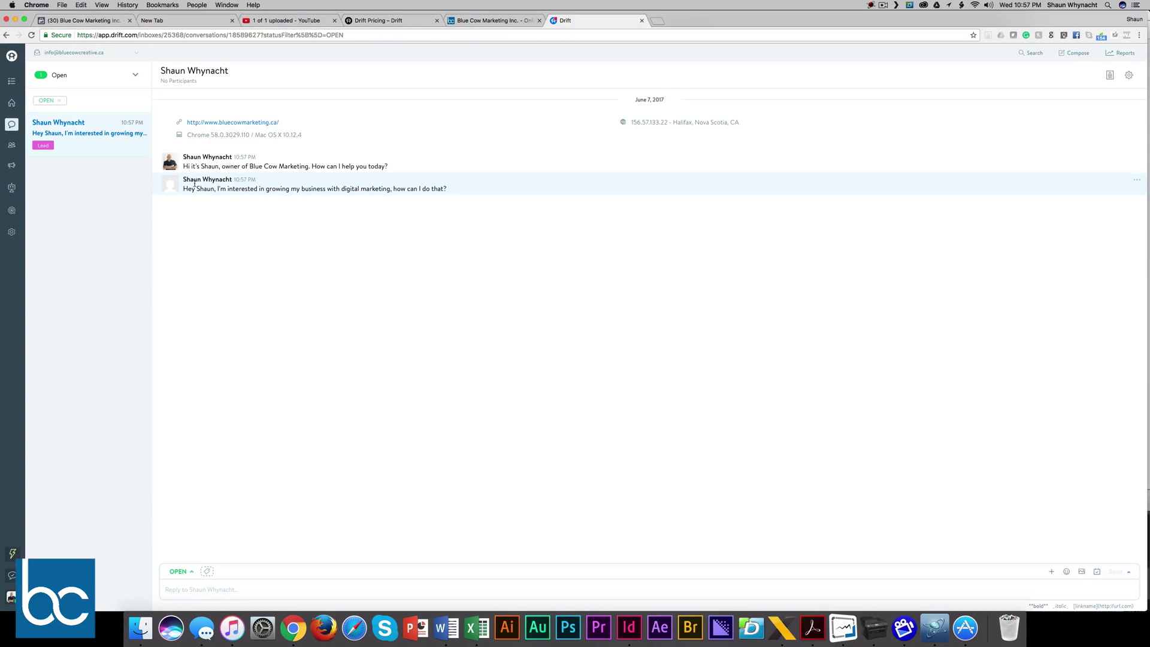
{"action": "left_click", "coordinate": [188, 592]}
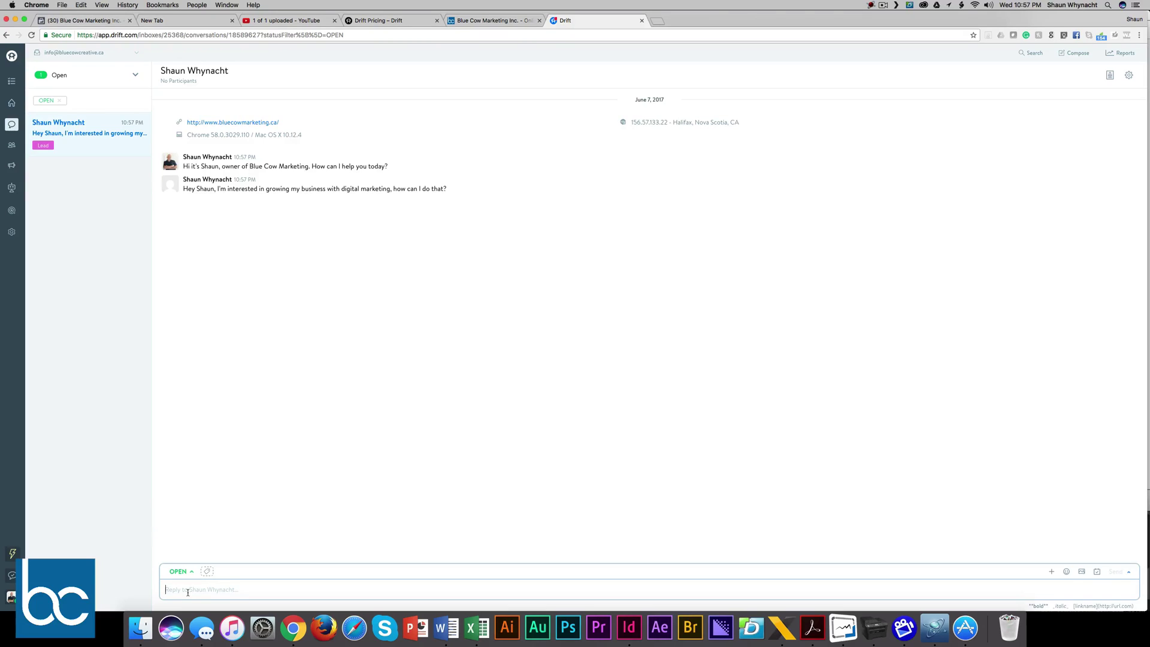
{"action": "type", "text": "Sure tell me more abotu"}
{"action": "key", "text": "BackSpace"}
{"action": "key", "text": "BackSpace"}
{"action": "key", "text": "BackSpace"}
{"action": "type", "text": "ut your business?>"}
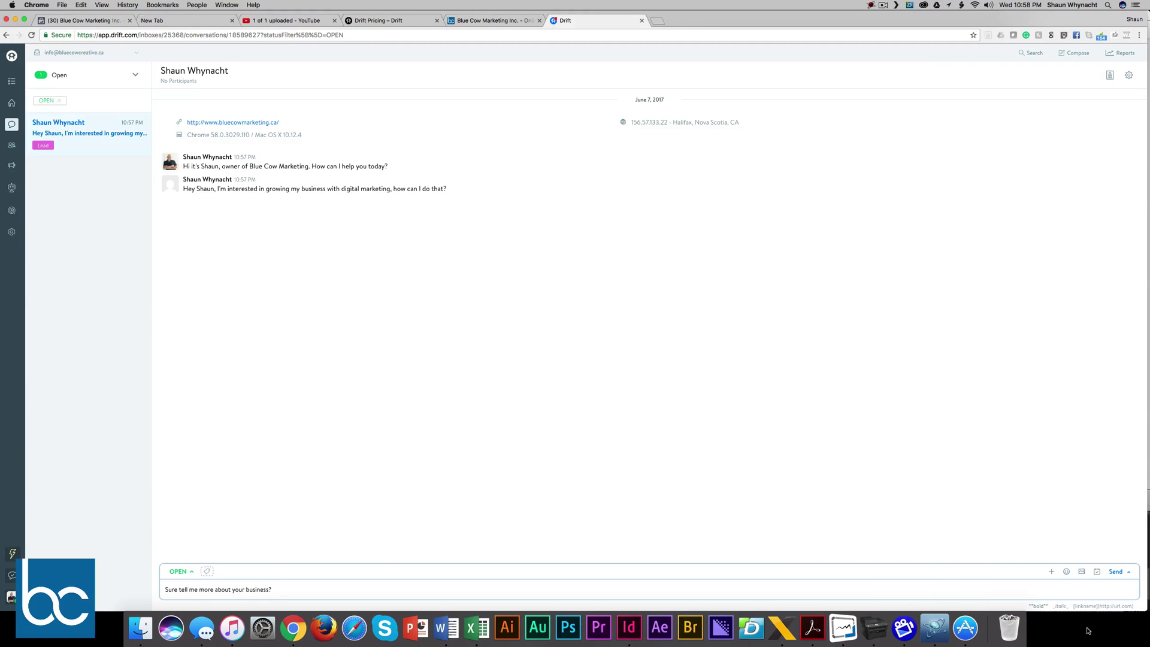
{"action": "left_click", "coordinate": [1114, 574]}
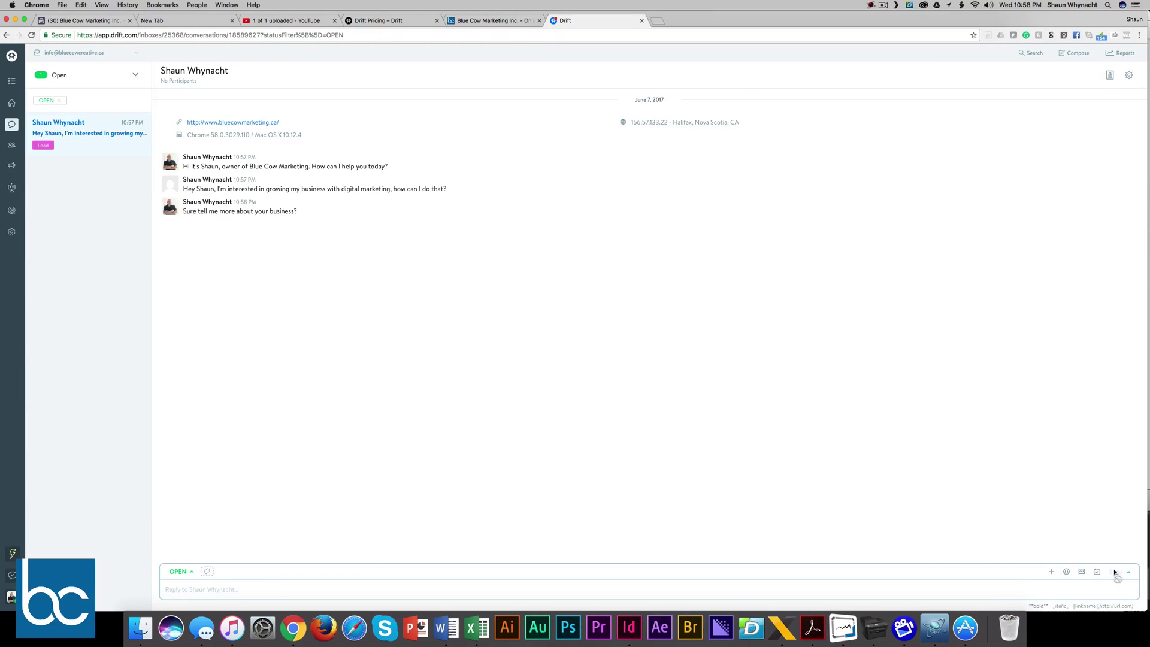
{"action": "left_click", "coordinate": [474, 19]}
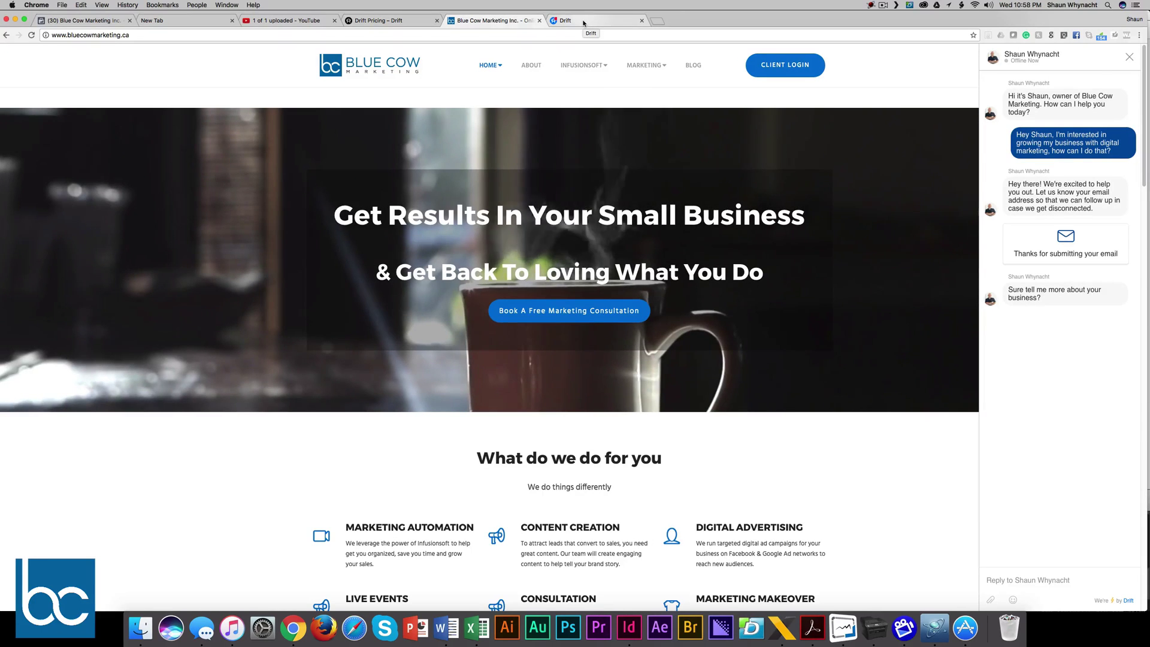
Step: Back in the Drift conversation, look at the extra reply options and calendar sharing offer, then dismiss it
{"action": "left_click", "coordinate": [584, 22]}
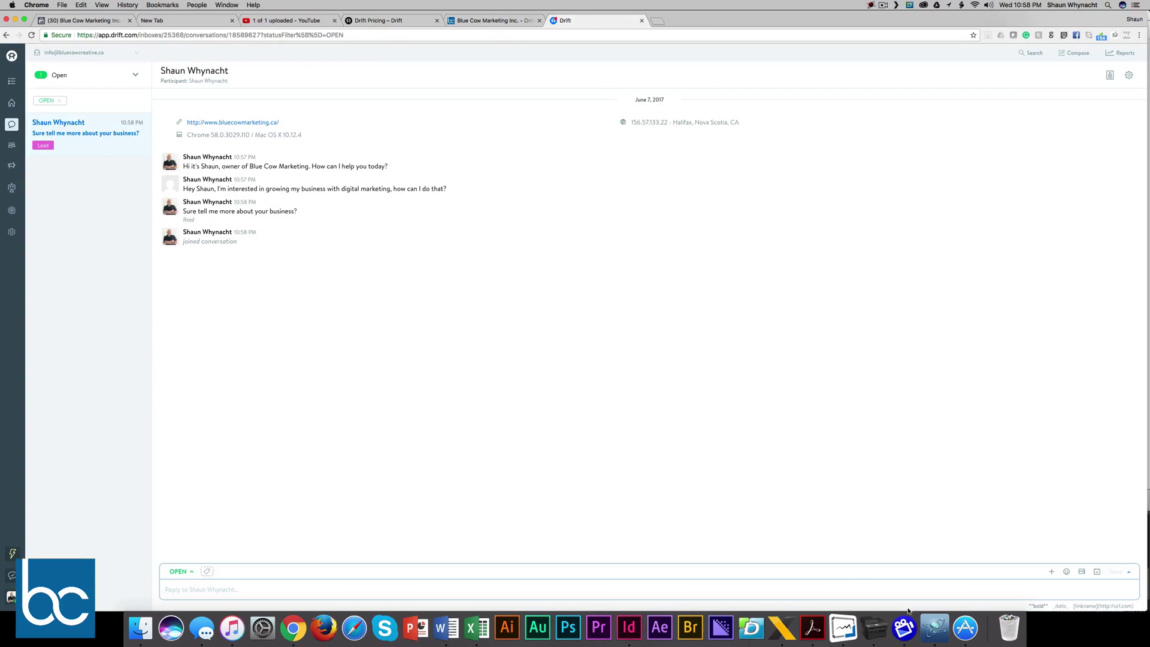
{"action": "left_click", "coordinate": [1052, 574]}
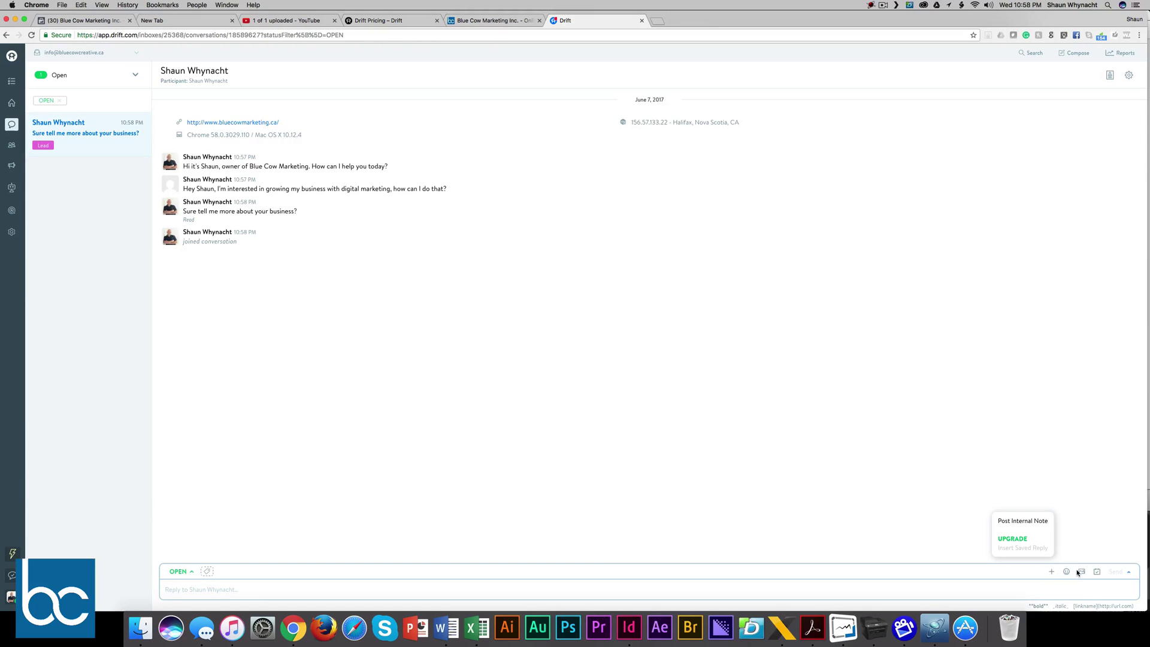
{"action": "left_click", "coordinate": [1098, 573]}
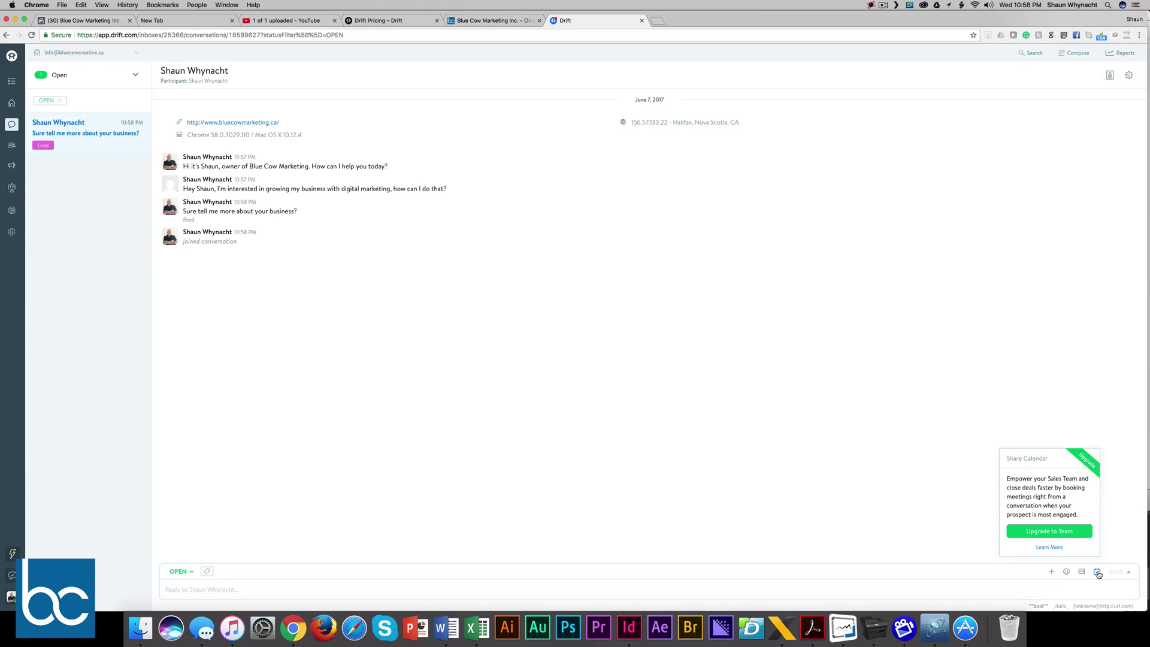
{"action": "left_click", "coordinate": [1115, 539]}
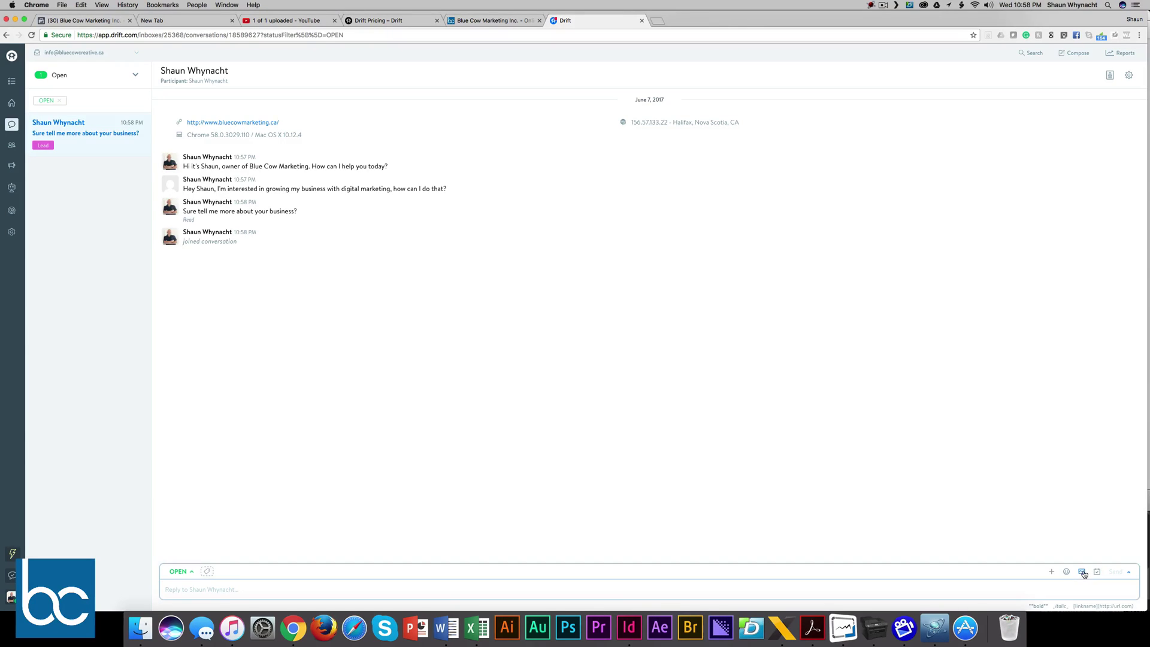
Step: Pick 'how to serve you better' from the Desktop as the attachment, previewing it first
{"action": "left_click", "coordinate": [1083, 572]}
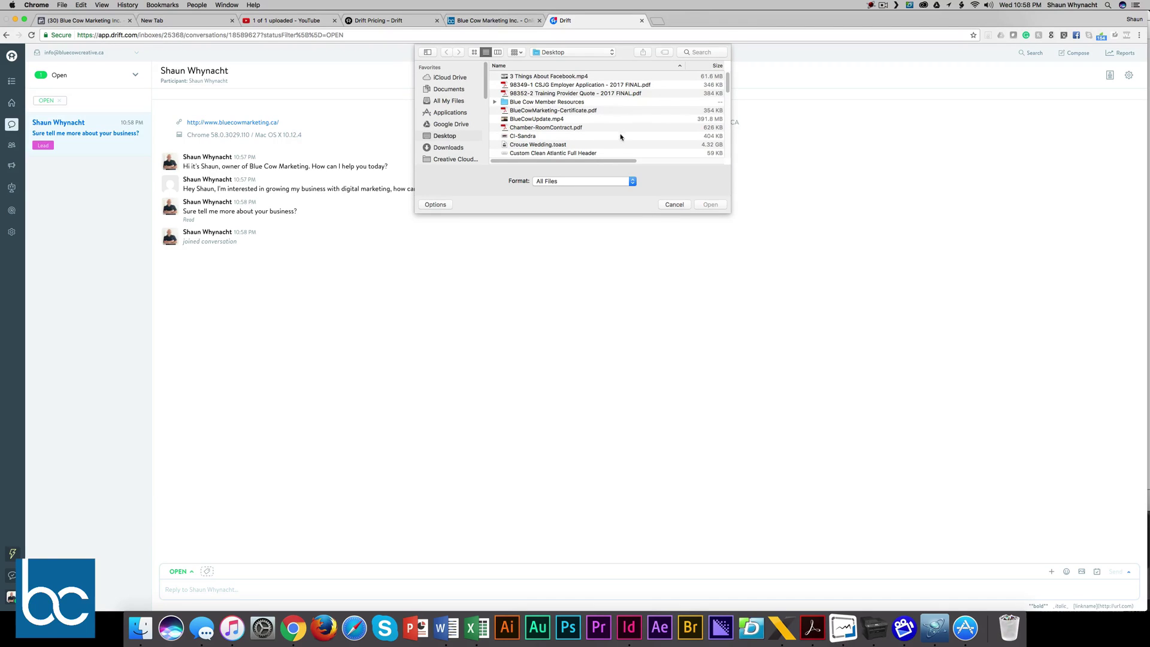
{"action": "scroll", "coordinate": [619, 140], "scroll_direction": "down", "scroll_amount": 3}
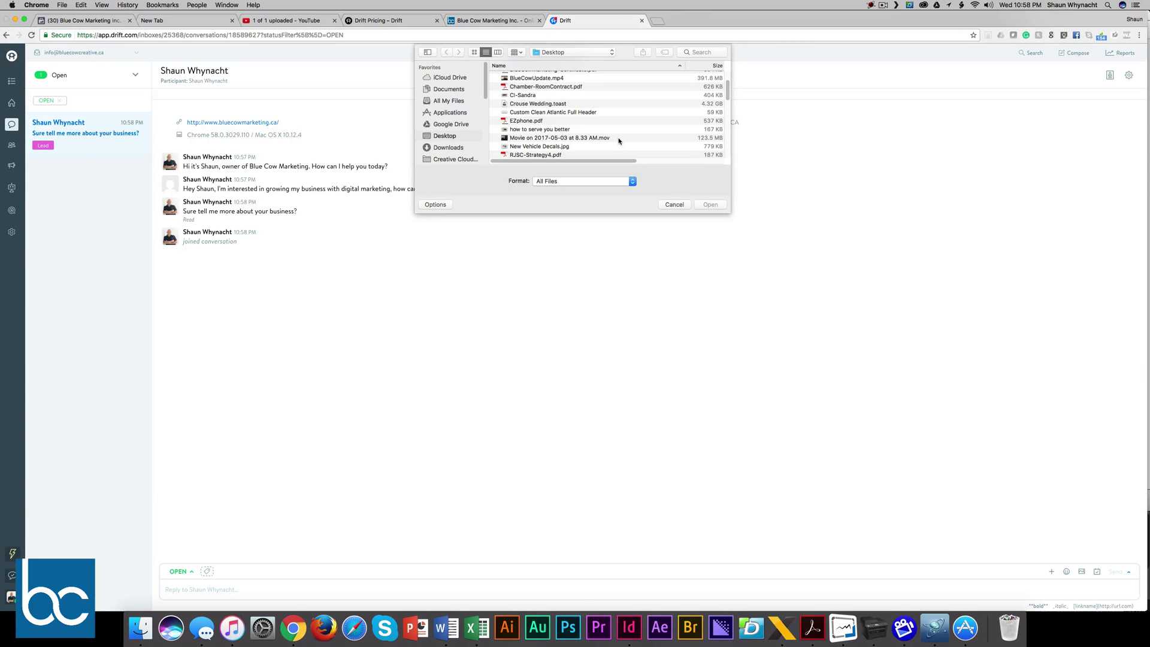
{"action": "left_click", "coordinate": [563, 129]}
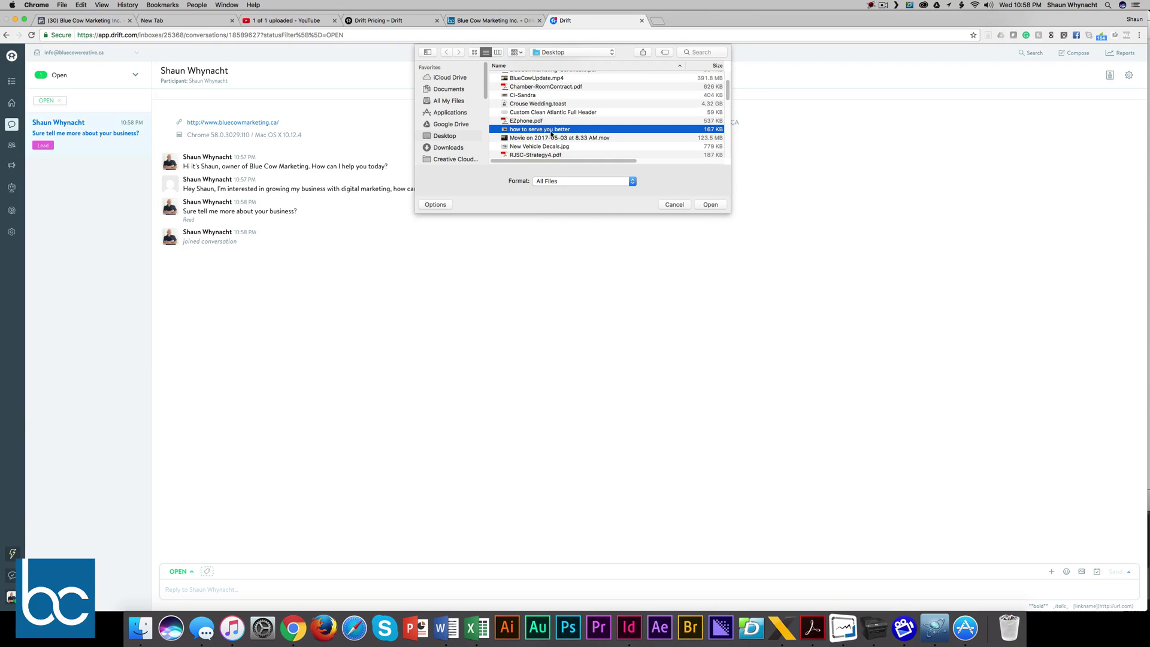
{"action": "key", "text": "space"}
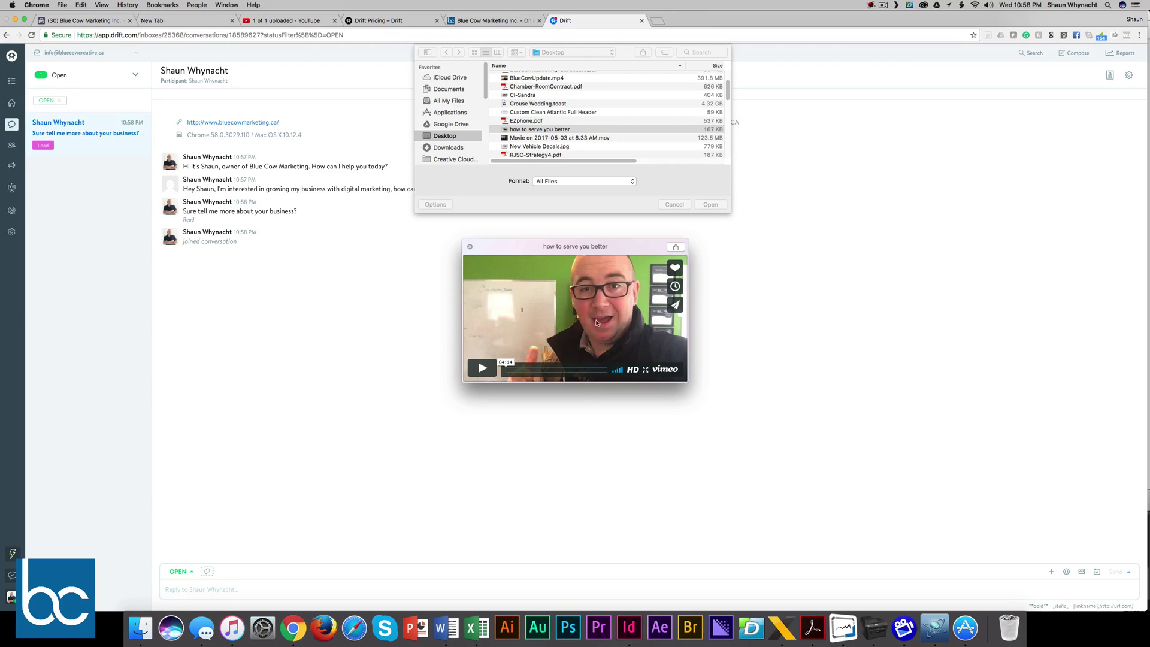
{"action": "key", "text": "space"}
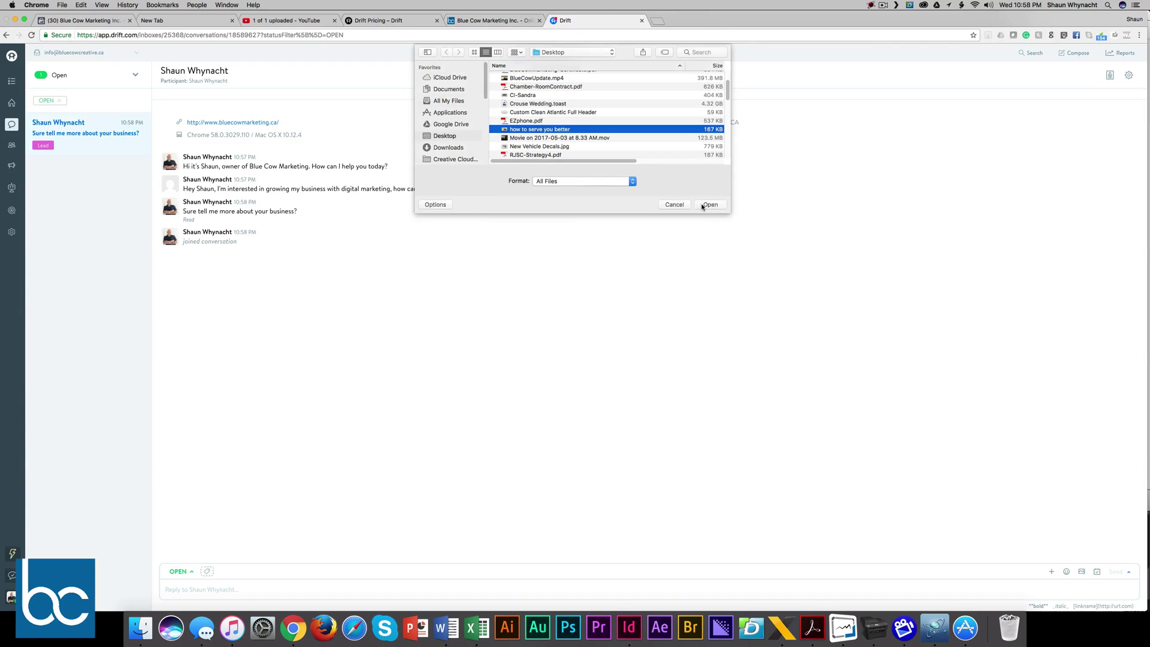
Step: Attach and send 'how to serve you better', then view it in the Blue Cow chat widget
{"action": "left_click", "coordinate": [707, 205]}
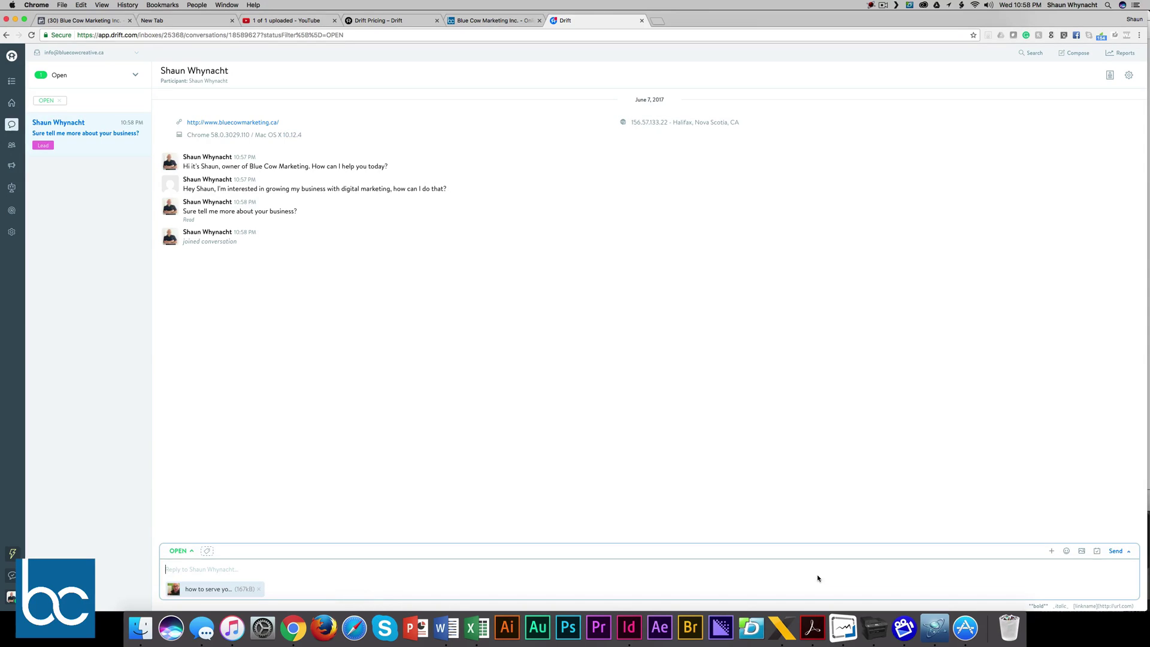
{"action": "left_click", "coordinate": [1115, 551]}
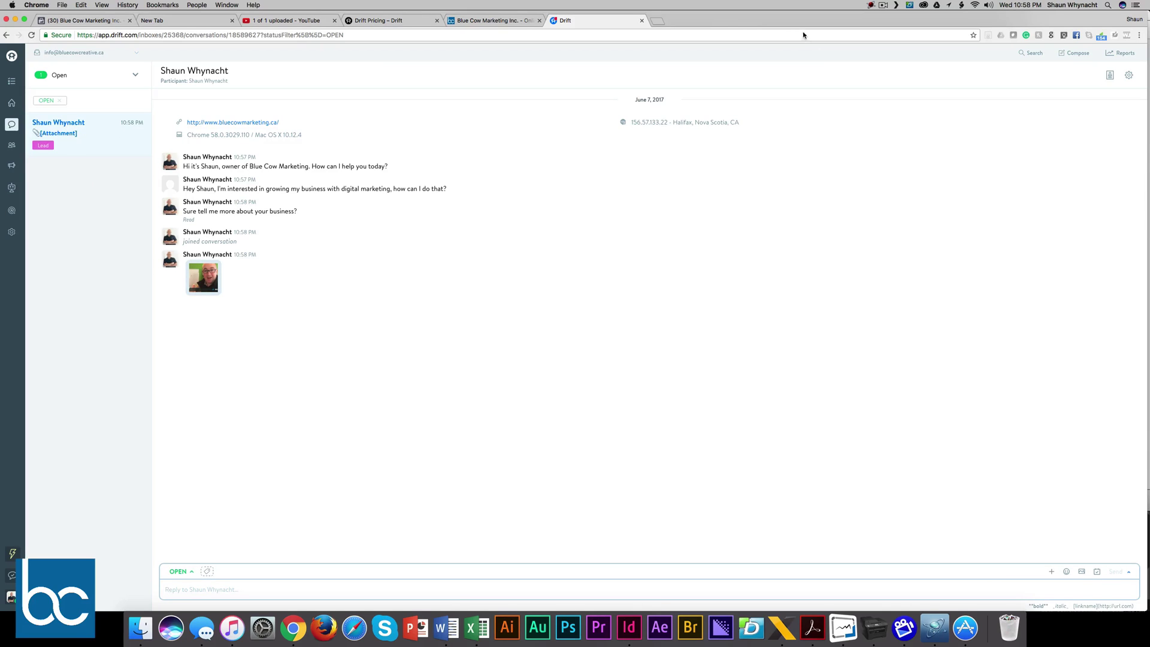
{"action": "left_click", "coordinate": [492, 20]}
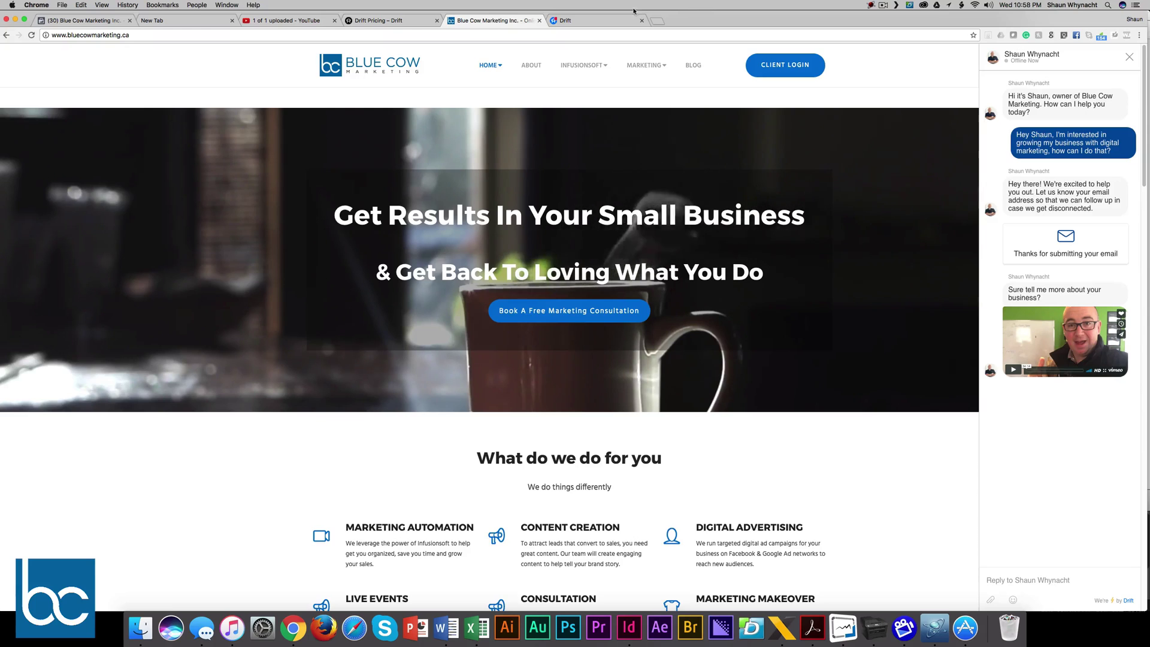
Step: Return to the Drift inbox, where the sent attachment now shows as Read
{"action": "left_click", "coordinate": [609, 22]}
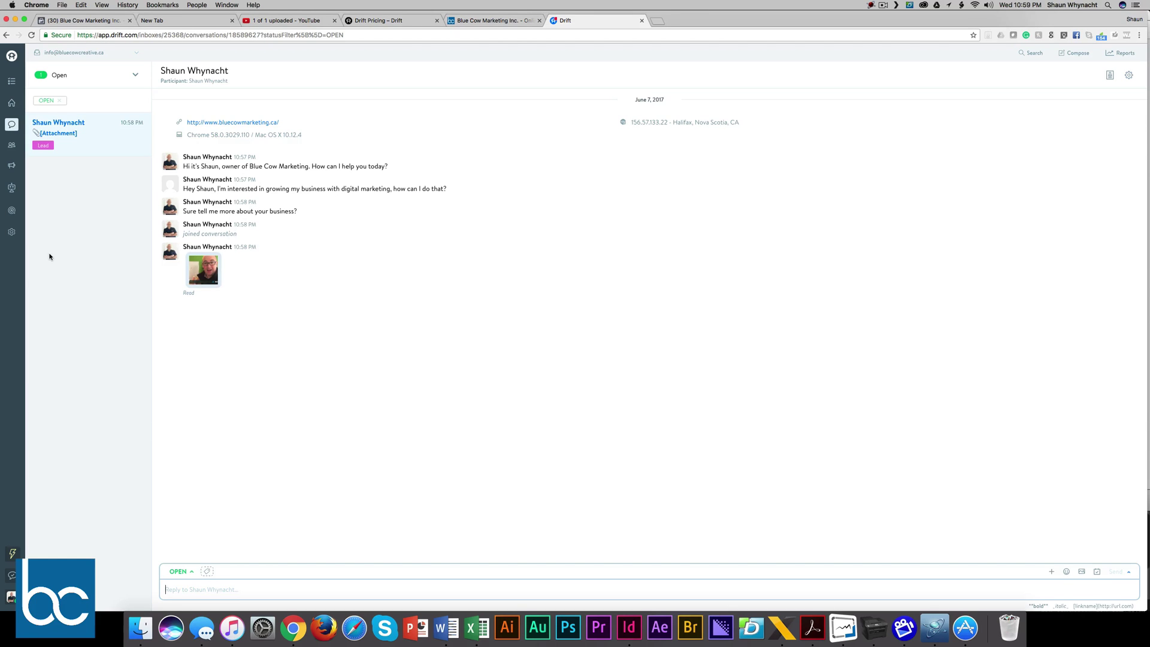
Step: Switch to the Drift pricing tab, then load the drift.com home page via the logo
{"action": "left_click", "coordinate": [371, 21]}
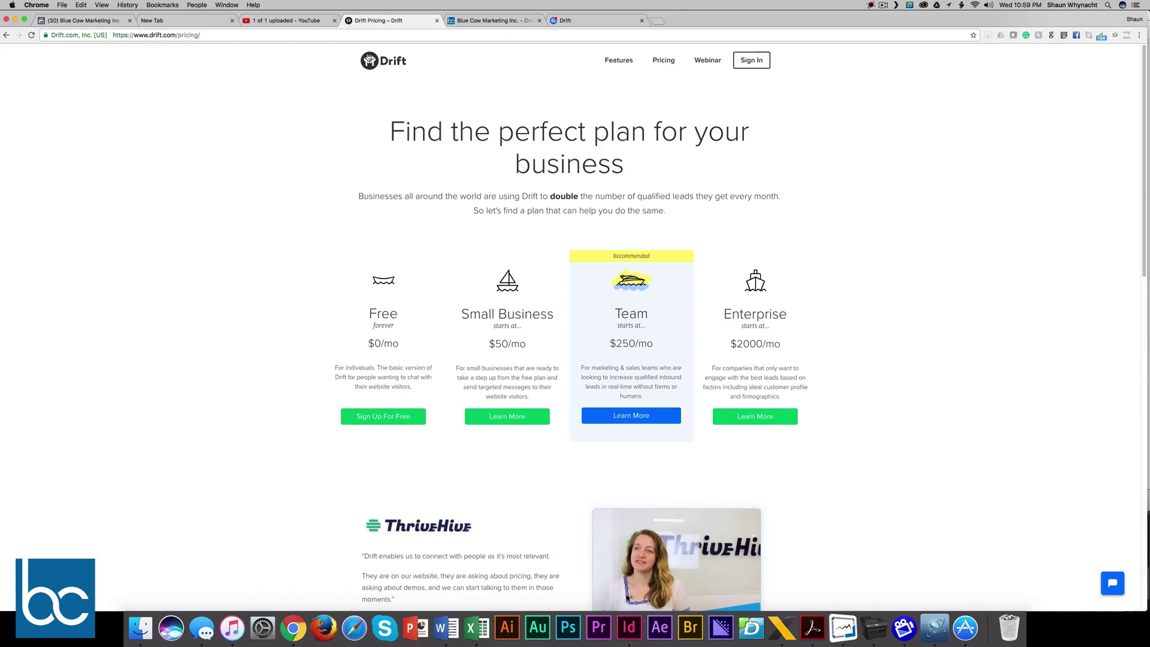
{"action": "left_click", "coordinate": [393, 63]}
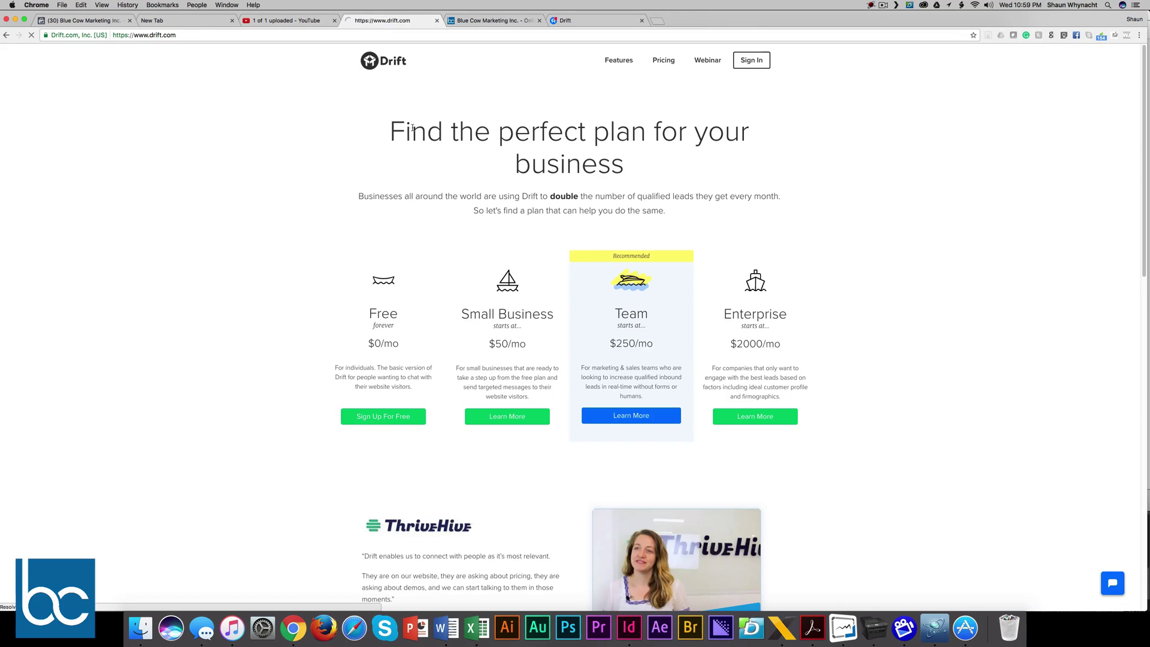